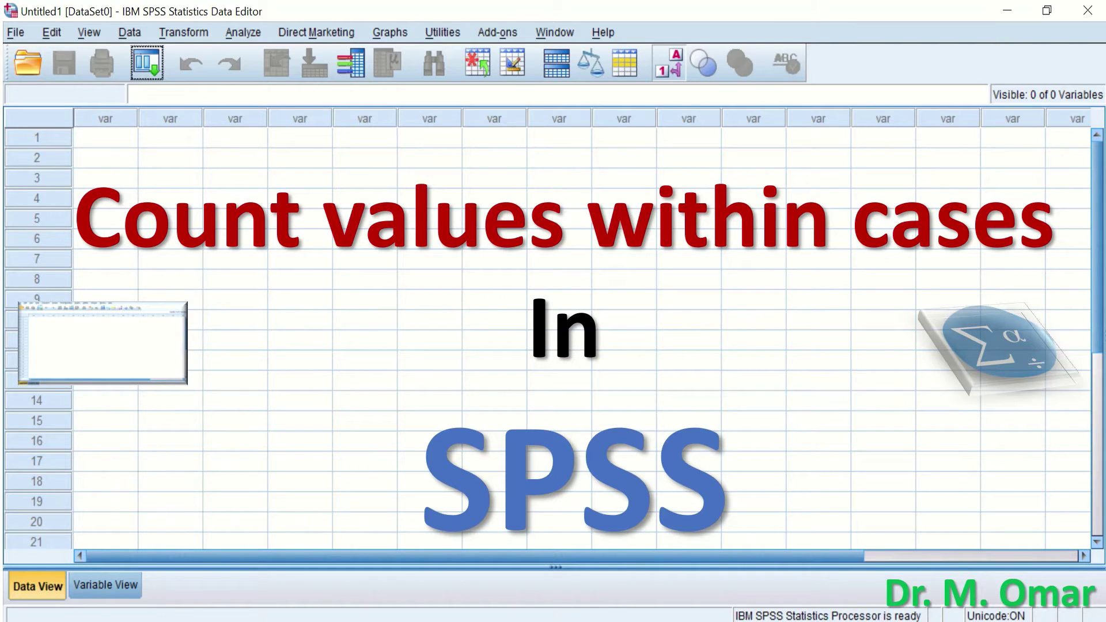
# - Exit the PowerPoint slideshow back to the Count.pptx editing view
pyautogui.press('Escape')
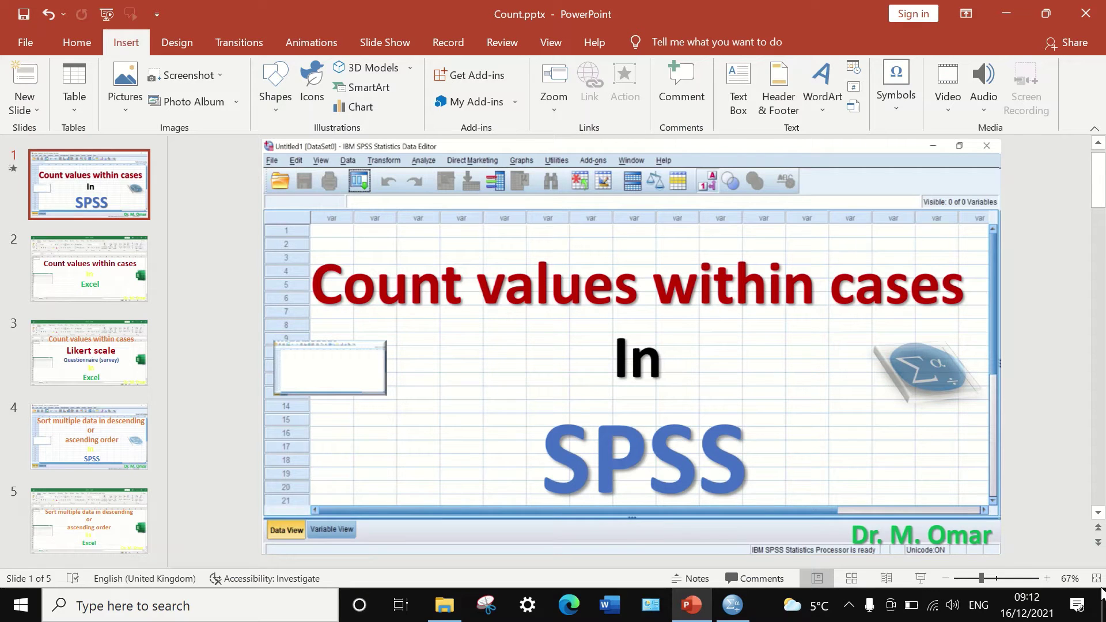
pyautogui.click(732, 606)
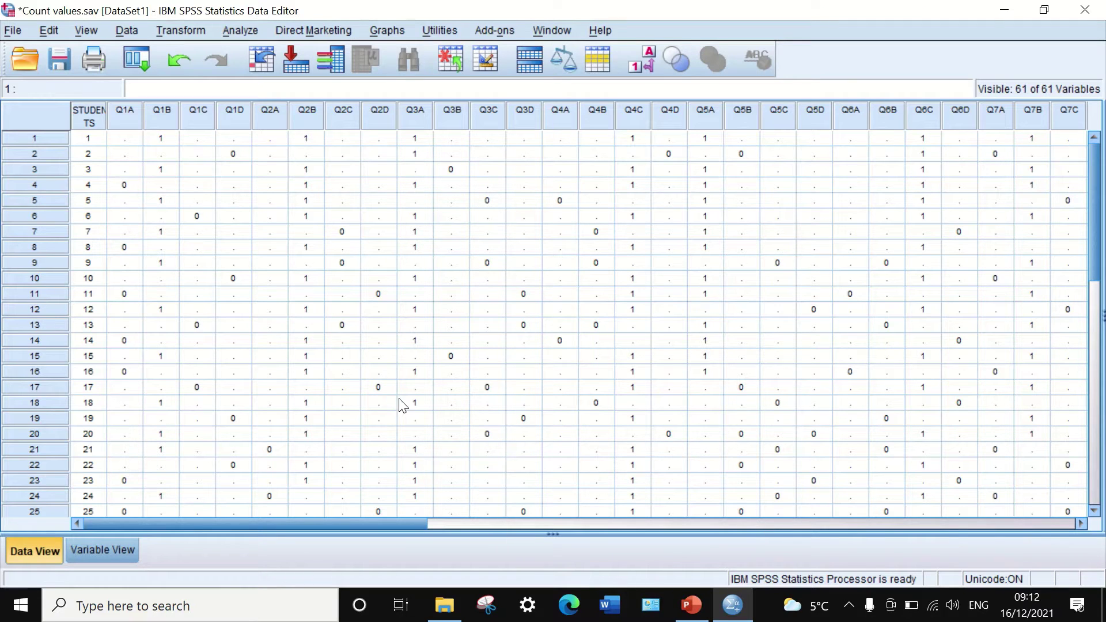
pyautogui.scroll(-3, 400, 402)
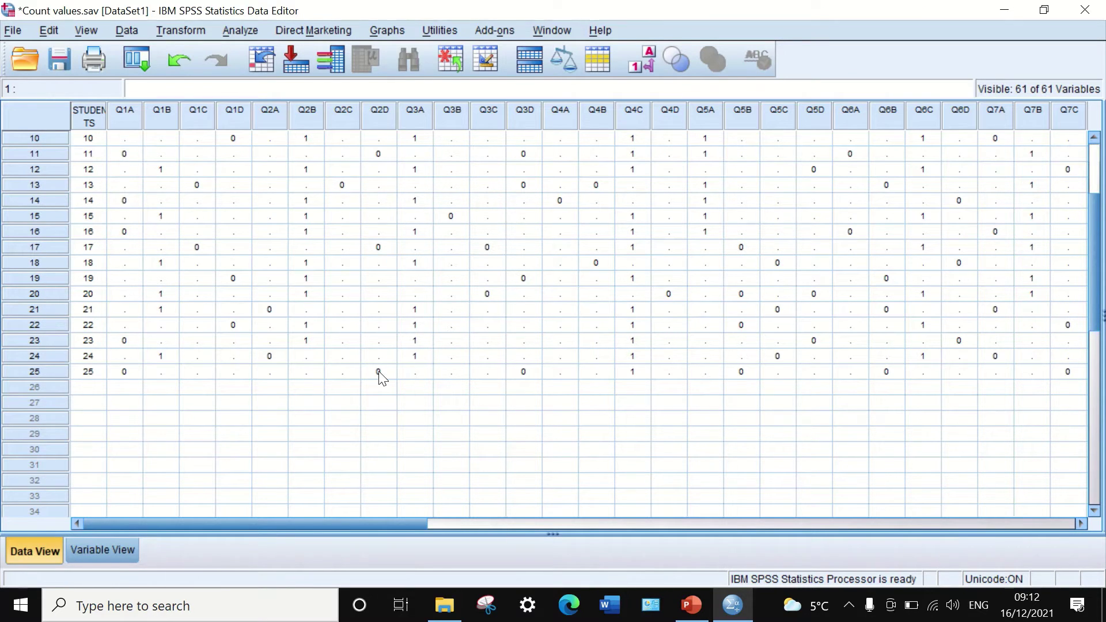
pyautogui.scroll(3, 379, 371)
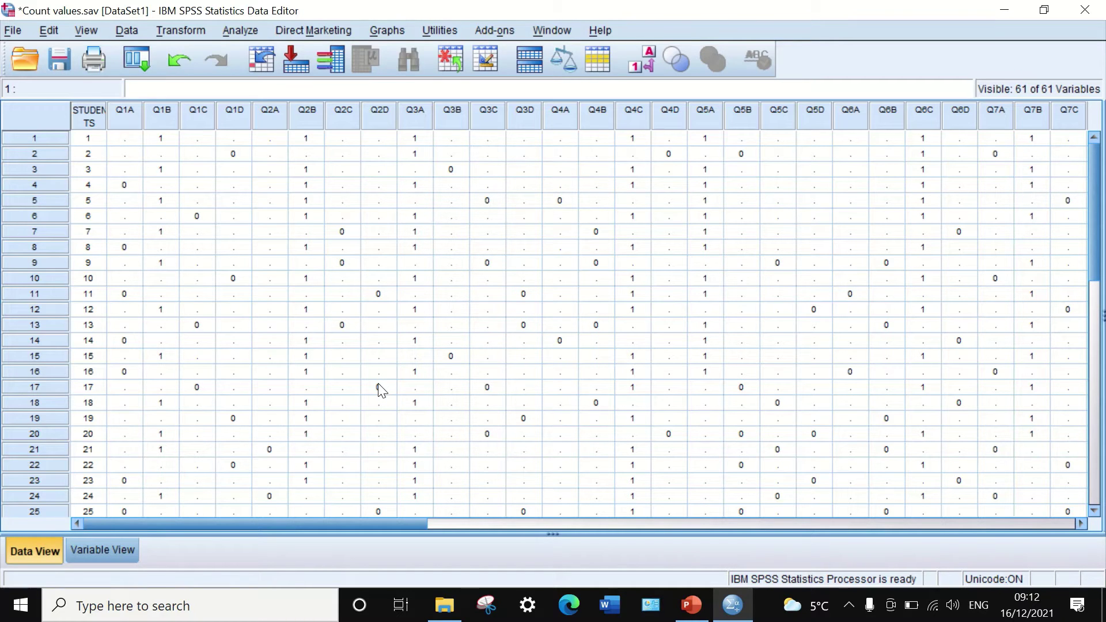
pyautogui.scroll(-3, 371, 383)
pyautogui.scroll(3, 372, 382)
pyautogui.scroll(-3, 54, 351)
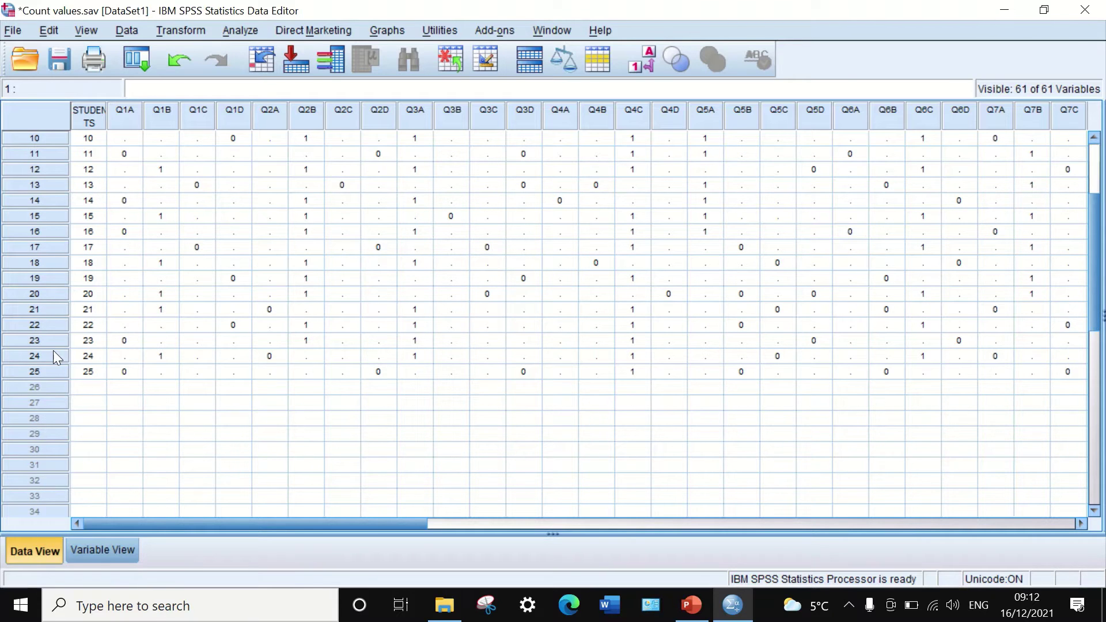
pyautogui.scroll(3, 61, 404)
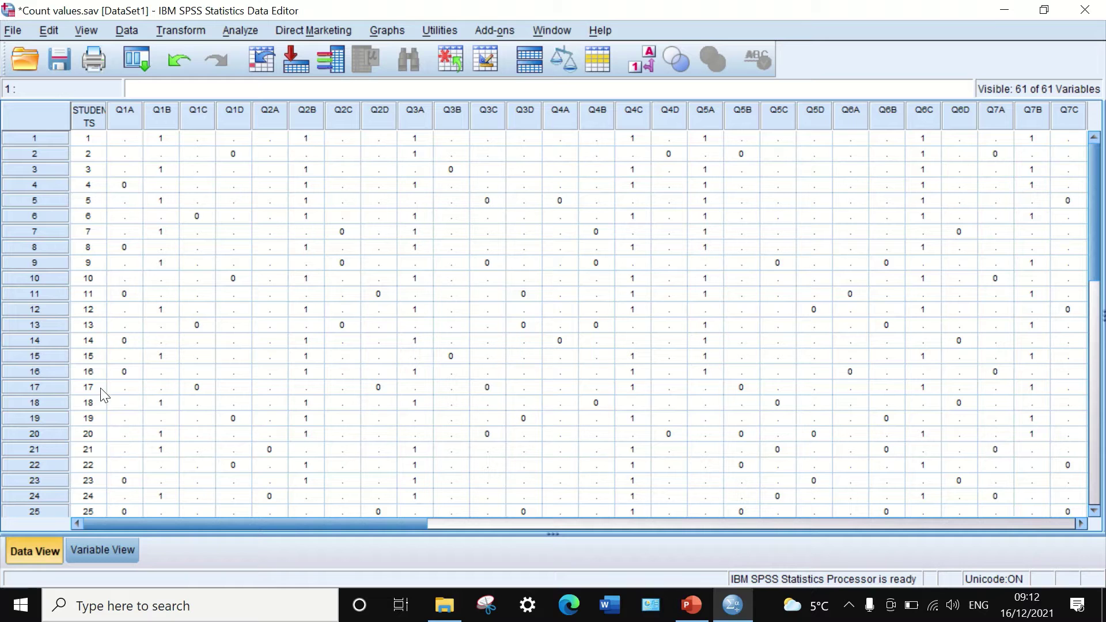
pyautogui.moveTo(279, 521); pyautogui.dragTo(234, 503)
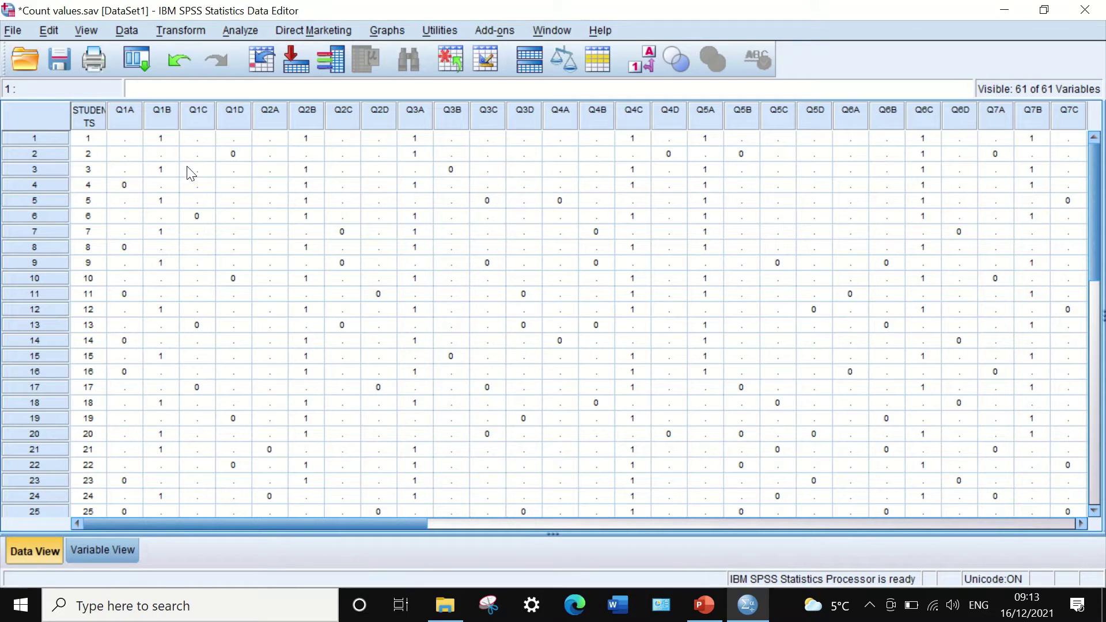
pyautogui.click(32, 137)
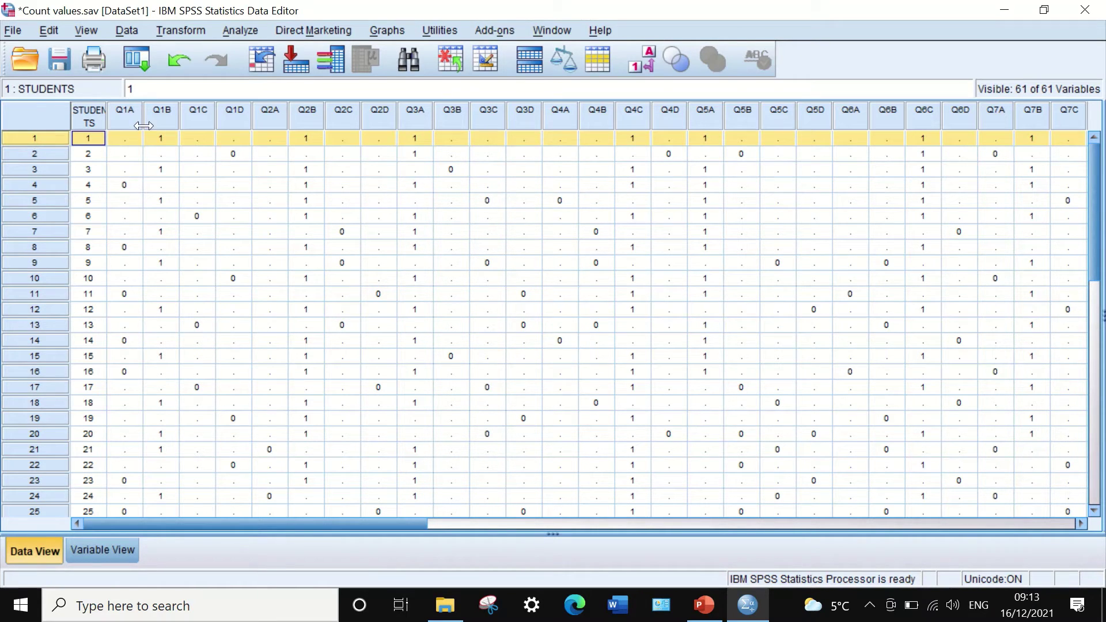
pyautogui.click(173, 155)
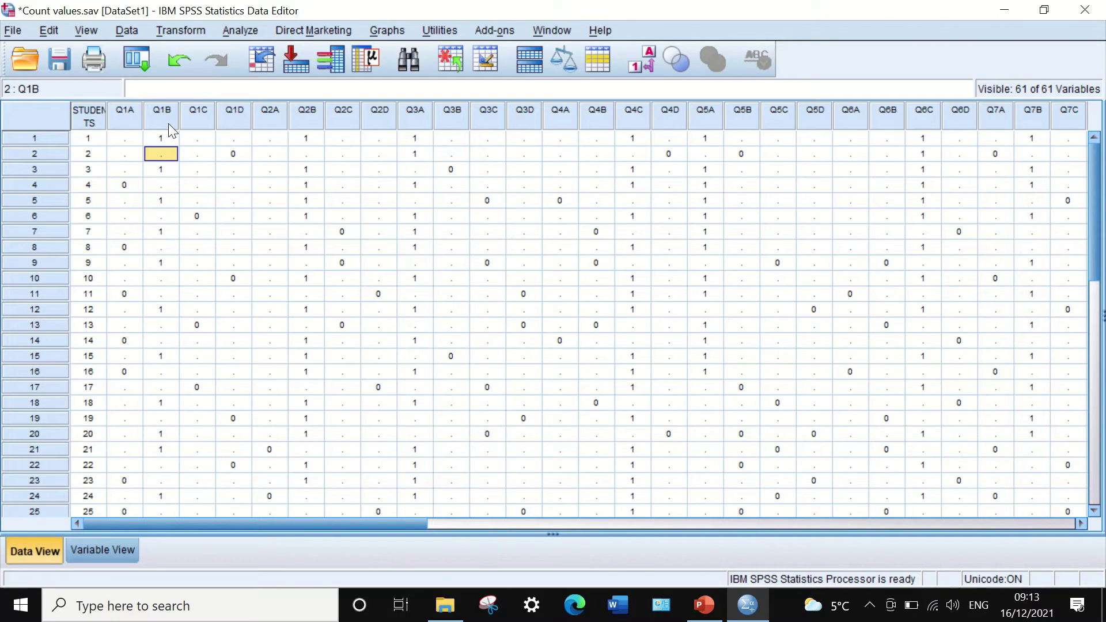
pyautogui.click(165, 138)
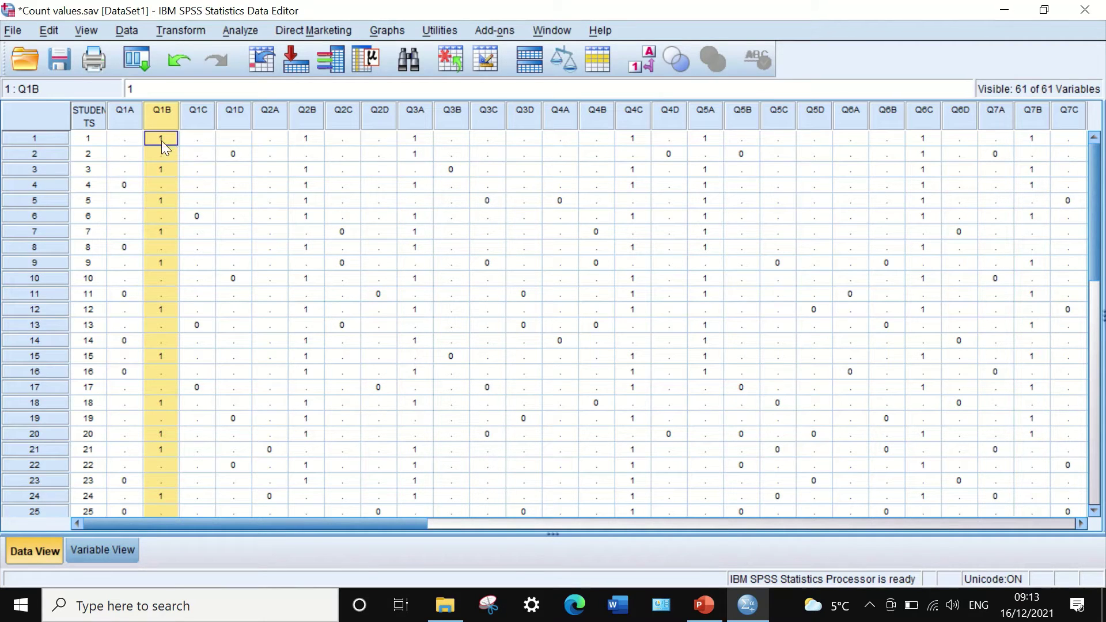
pyautogui.click(229, 153)
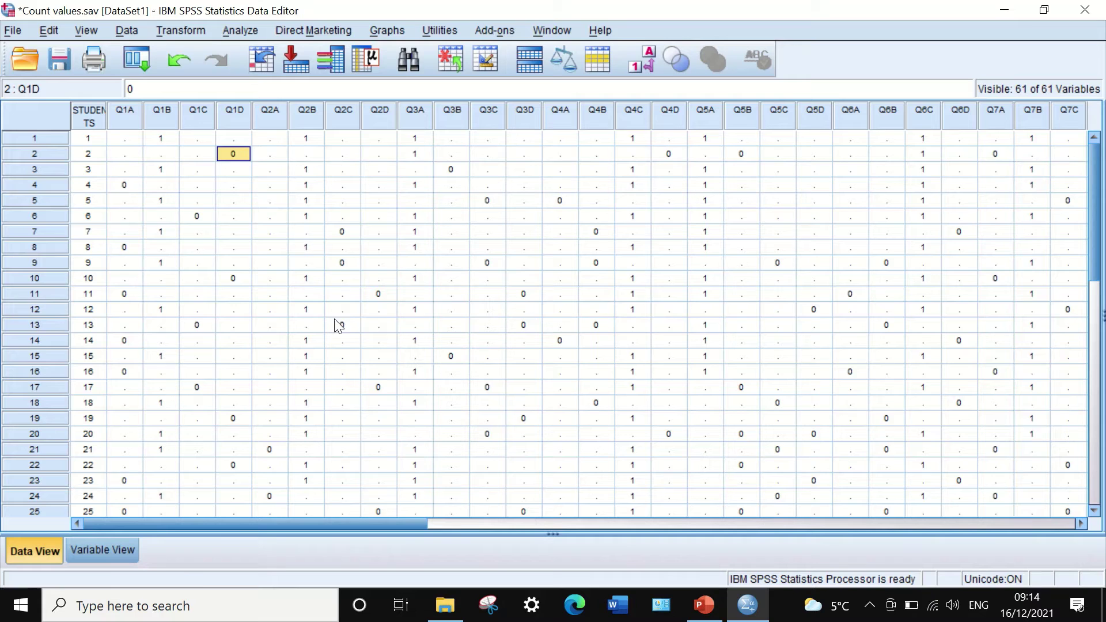
pyautogui.scroll(-1, 333, 316)
pyautogui.scroll(1, 333, 317)
pyautogui.moveTo(289, 520); pyautogui.dragTo(257, 511)
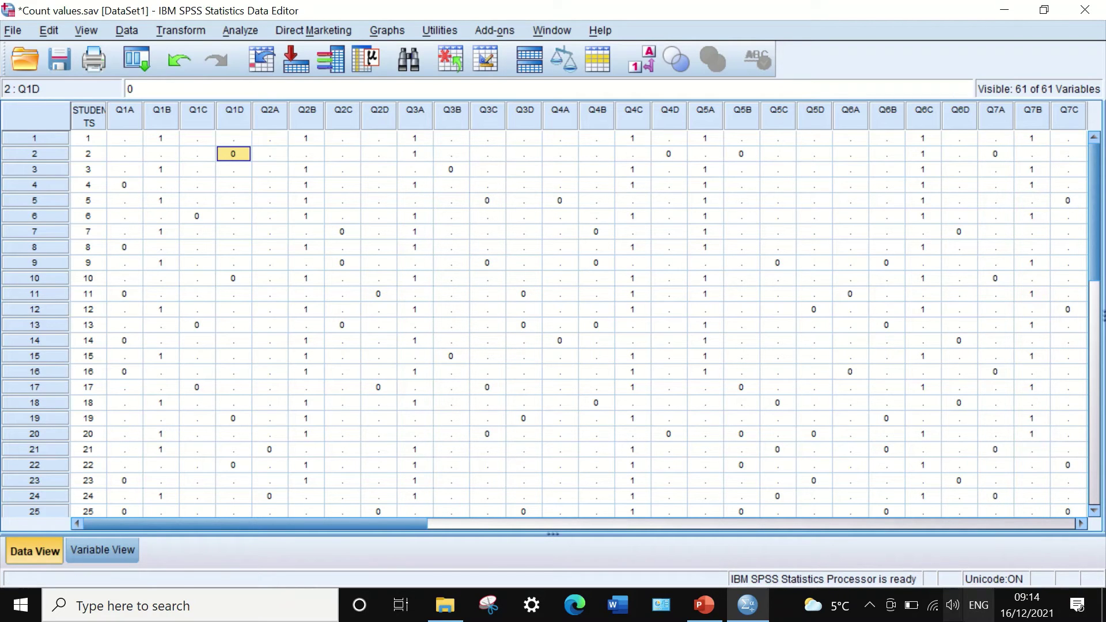
# - Start Count Values within Cases and name the target variable Countzero
pyautogui.click(188, 30)
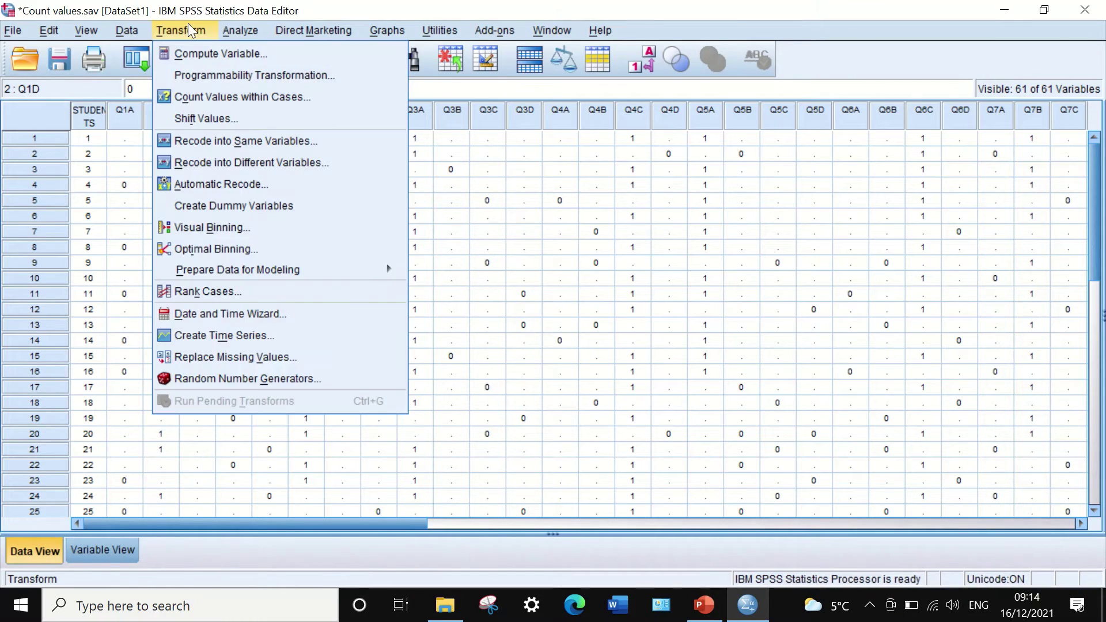
pyautogui.click(203, 99)
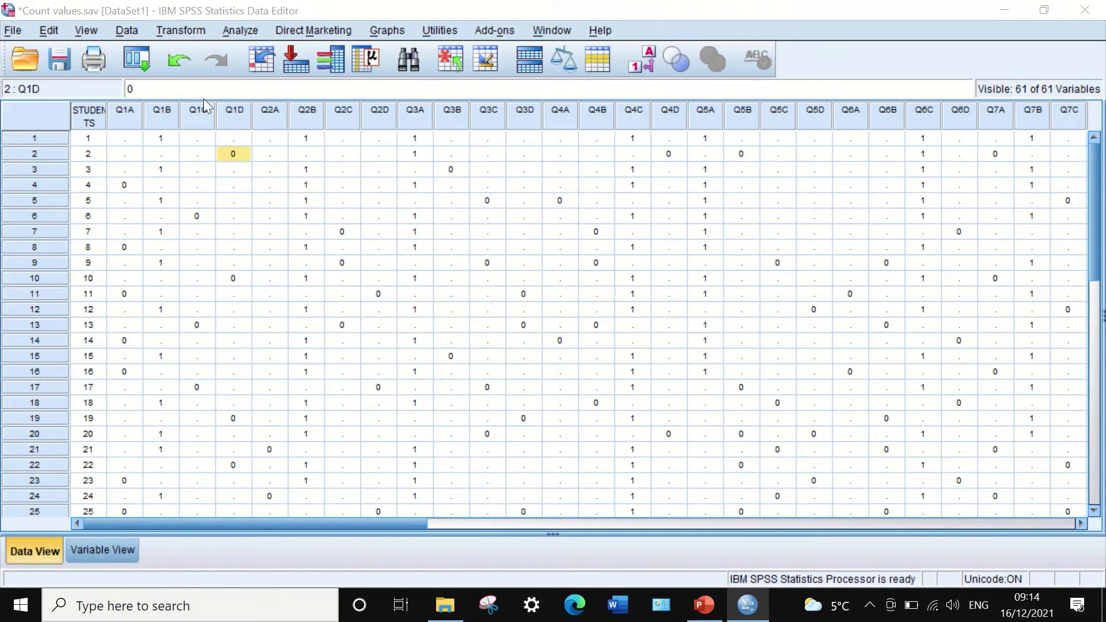
pyautogui.moveTo(575, 143); pyautogui.dragTo(569, 131)
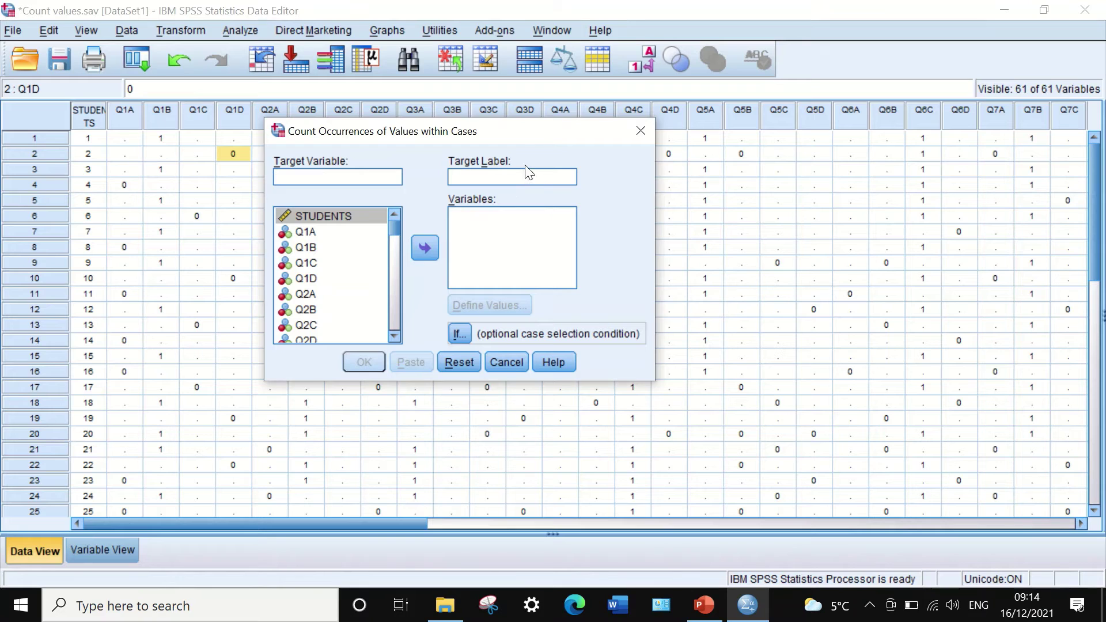
pyautogui.moveTo(538, 123); pyautogui.dragTo(539, 127)
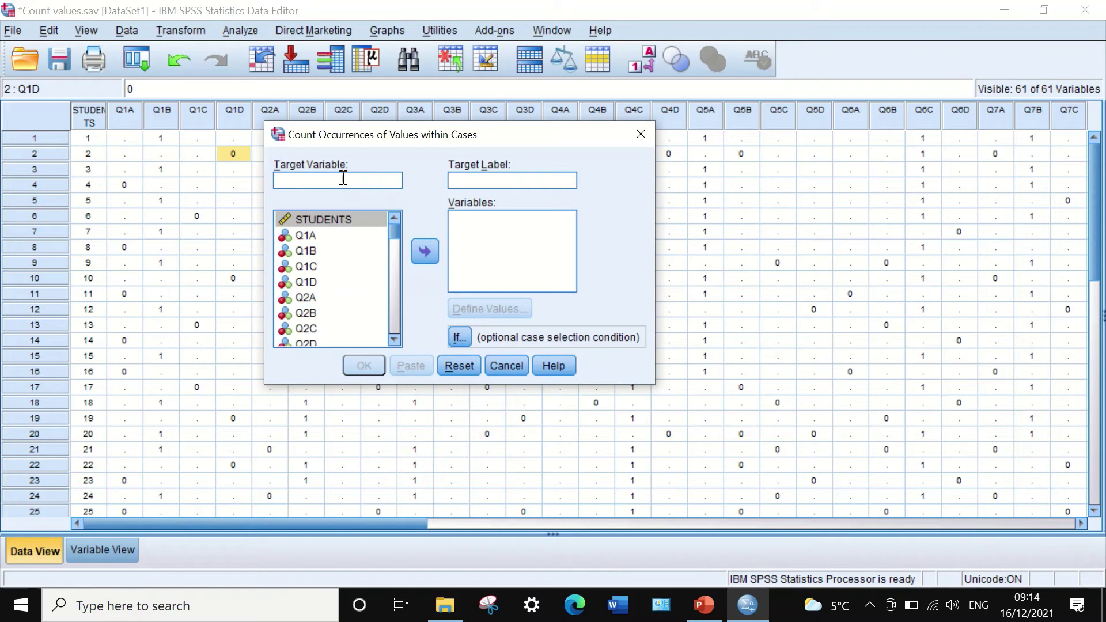
pyautogui.write('Countzero')
# - Add all question variables from Q1A onward, excluding STUDENTS, as the variables to count
pyautogui.click(322, 239)
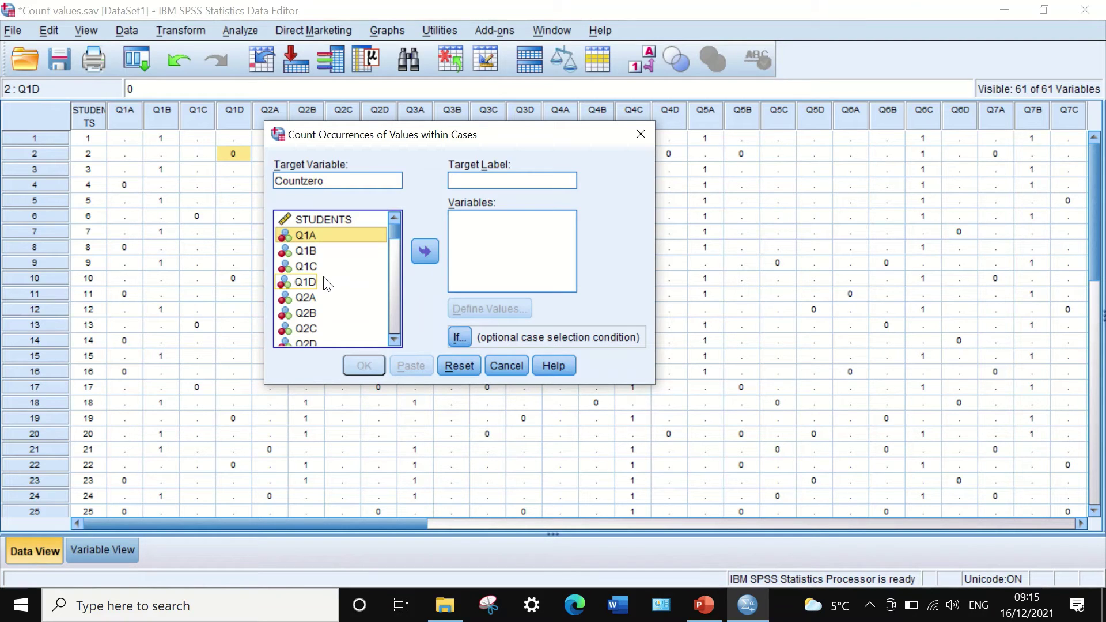
pyautogui.hotkey('ctrl', 'a')
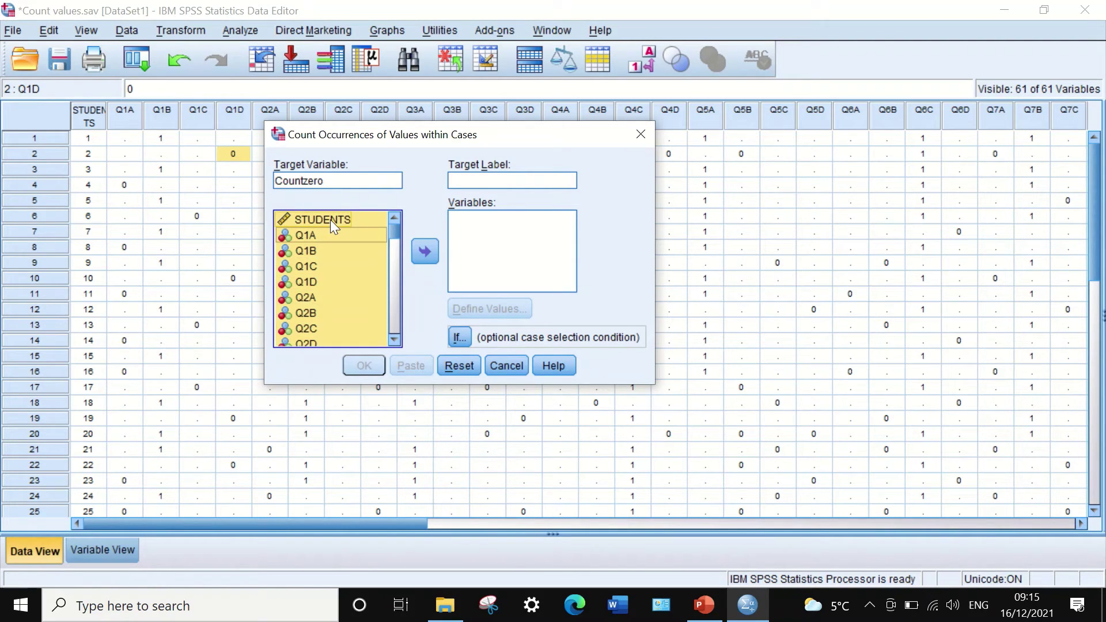
pyautogui.keyDown('ctrl'); pyautogui.click(330, 218); pyautogui.keyUp('ctrl')
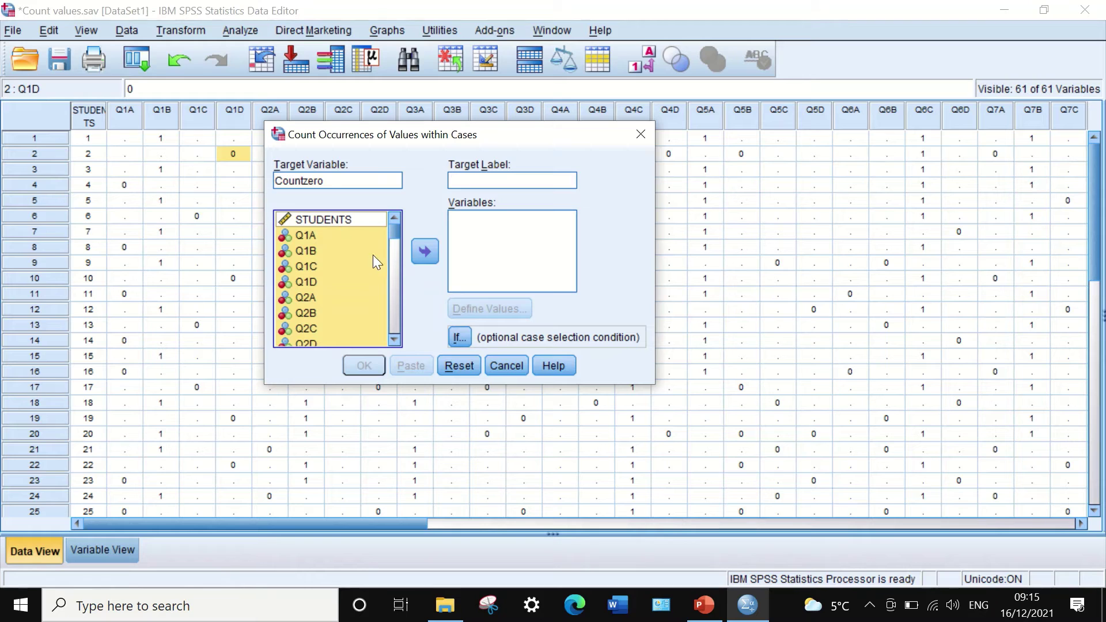
pyautogui.click(423, 252)
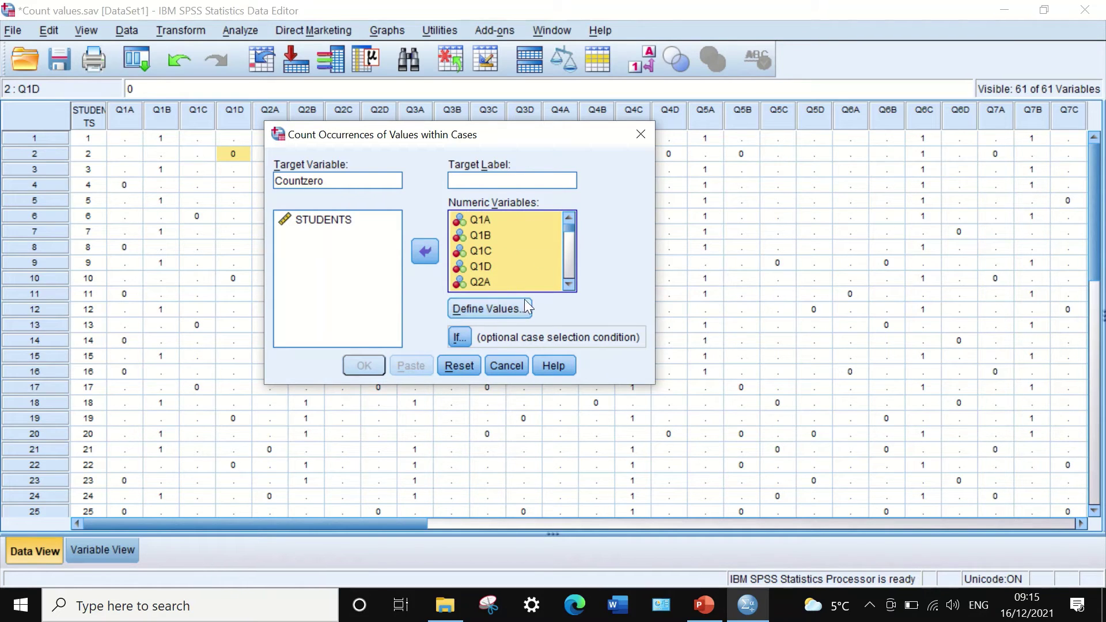
pyautogui.click(494, 310)
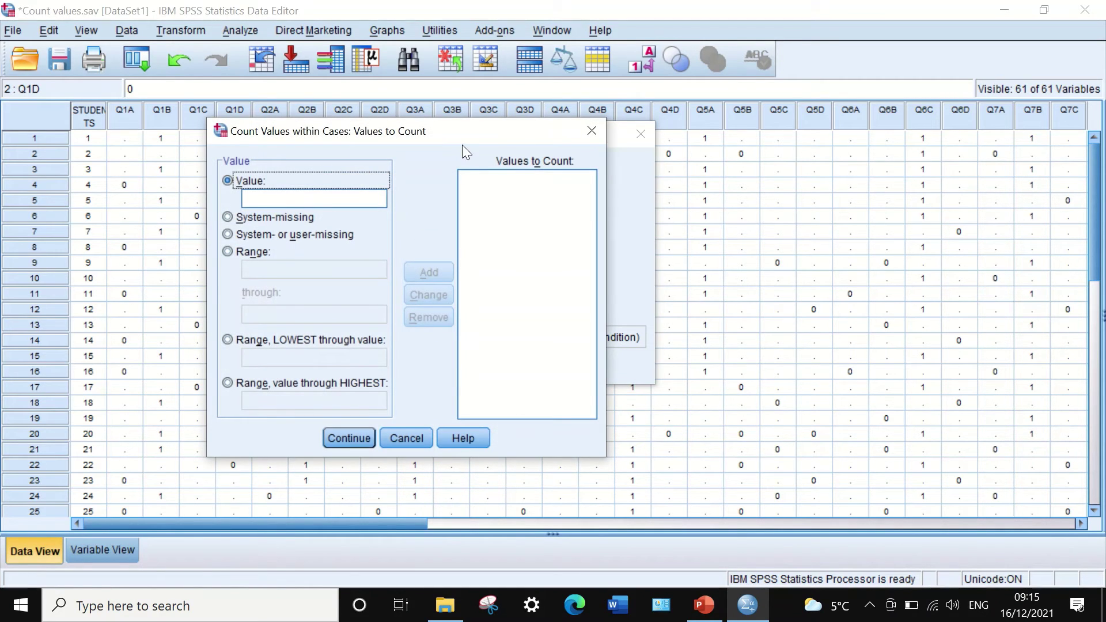
# - Add 0 as the value to count and confirm the Values to Count settings
pyautogui.moveTo(487, 136); pyautogui.dragTo(542, 132)
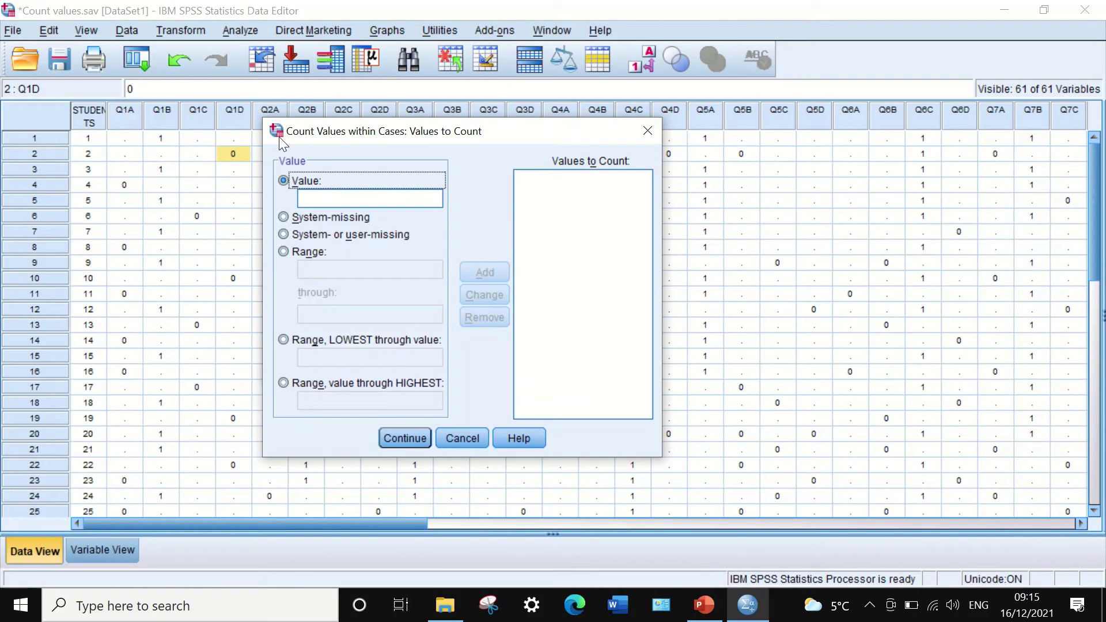
pyautogui.click(354, 199)
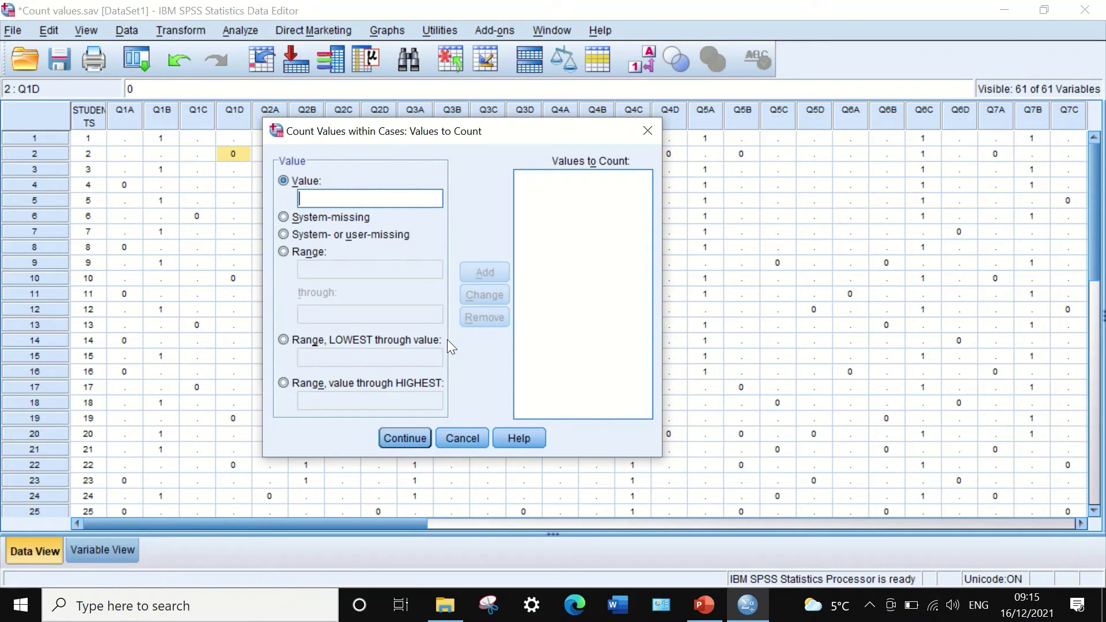
pyautogui.write('0')
pyautogui.click(475, 274)
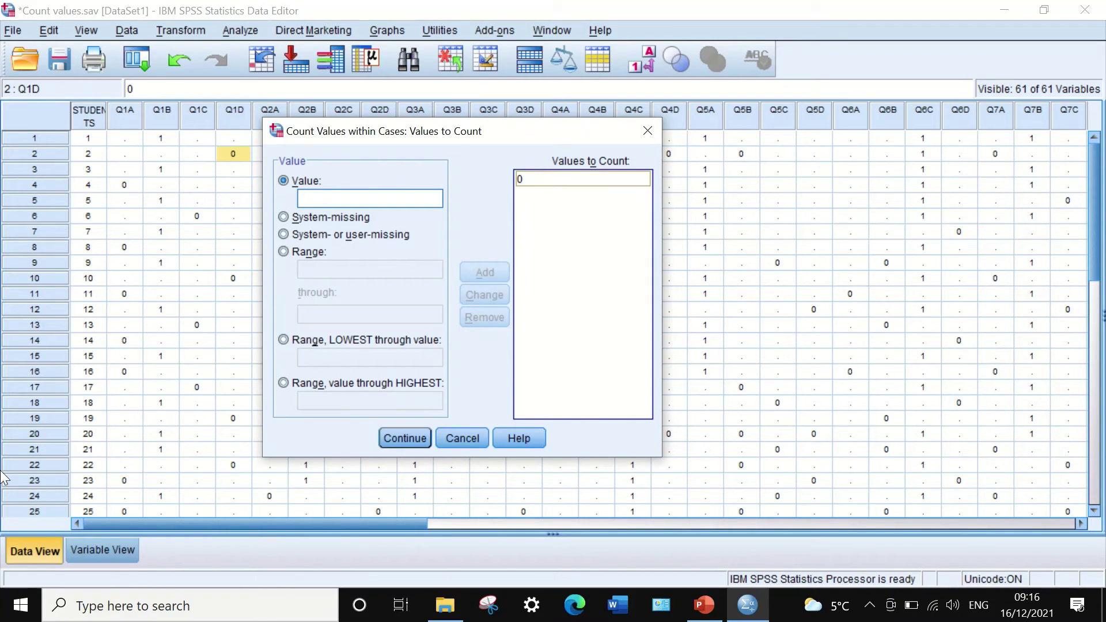
pyautogui.click(406, 441)
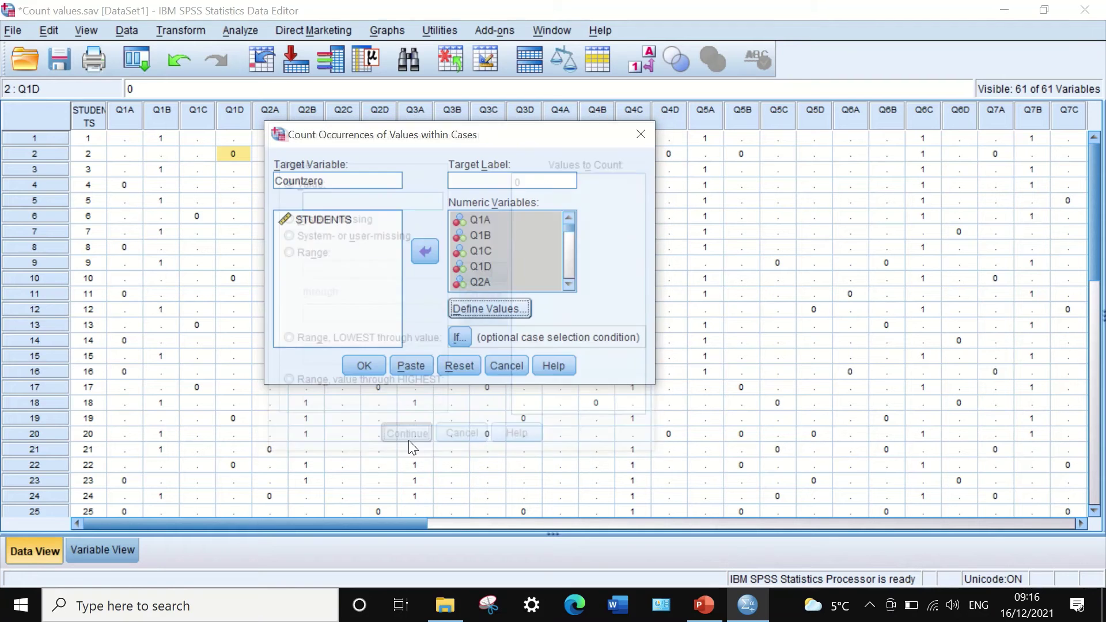
# - Run COUNT to create Countzero, check its column, and switch to Variable View
pyautogui.click(364, 365)
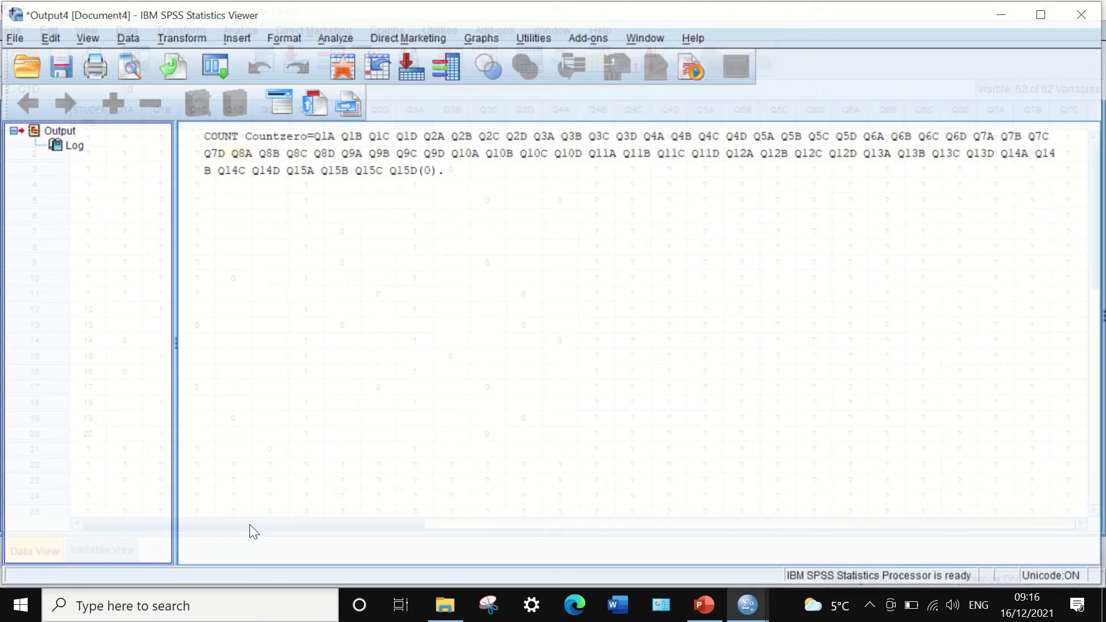
pyautogui.click(1013, 16)
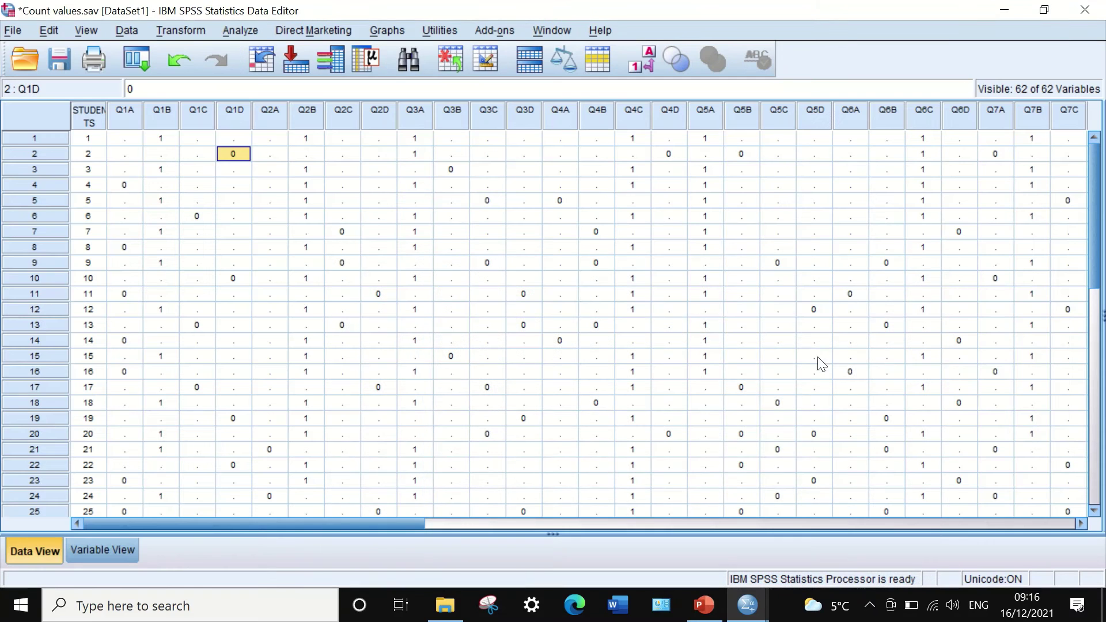
pyautogui.moveTo(358, 524); pyautogui.dragTo(901, 512)
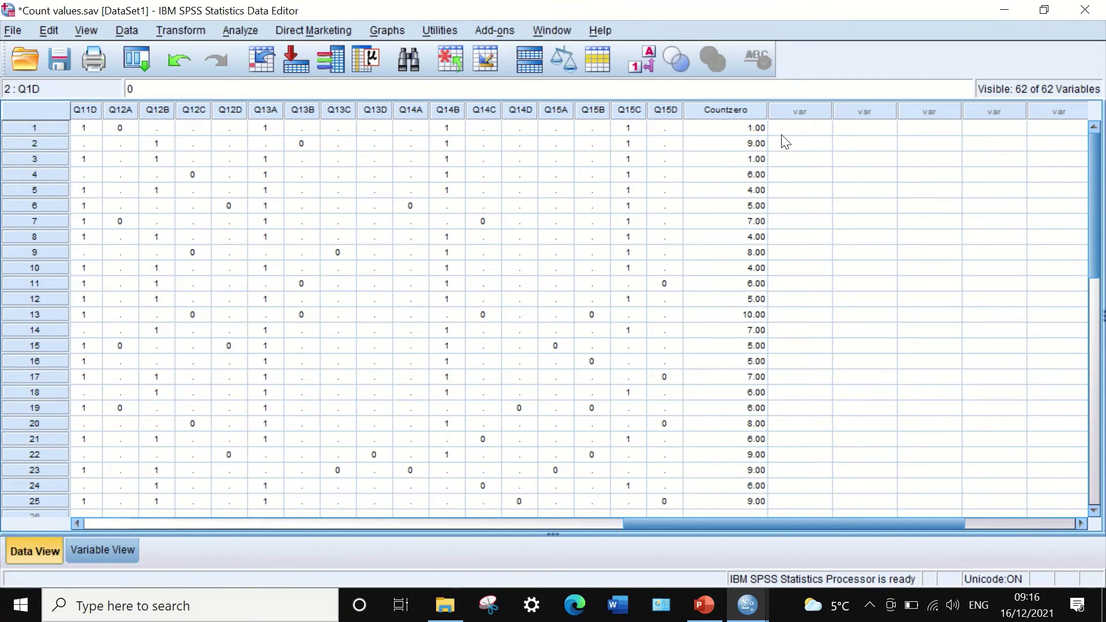
pyautogui.click(101, 551)
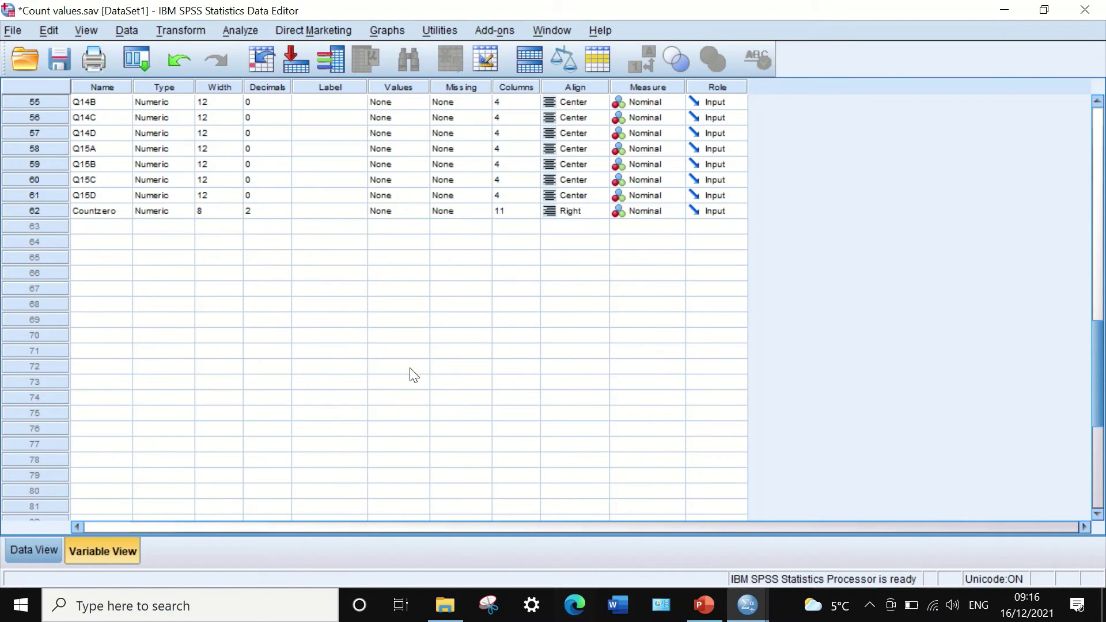
# - Give Countzero 0 decimals, column width 7 and Center alignment, then return to Data View
pyautogui.click(283, 213)
pyautogui.click(284, 215)
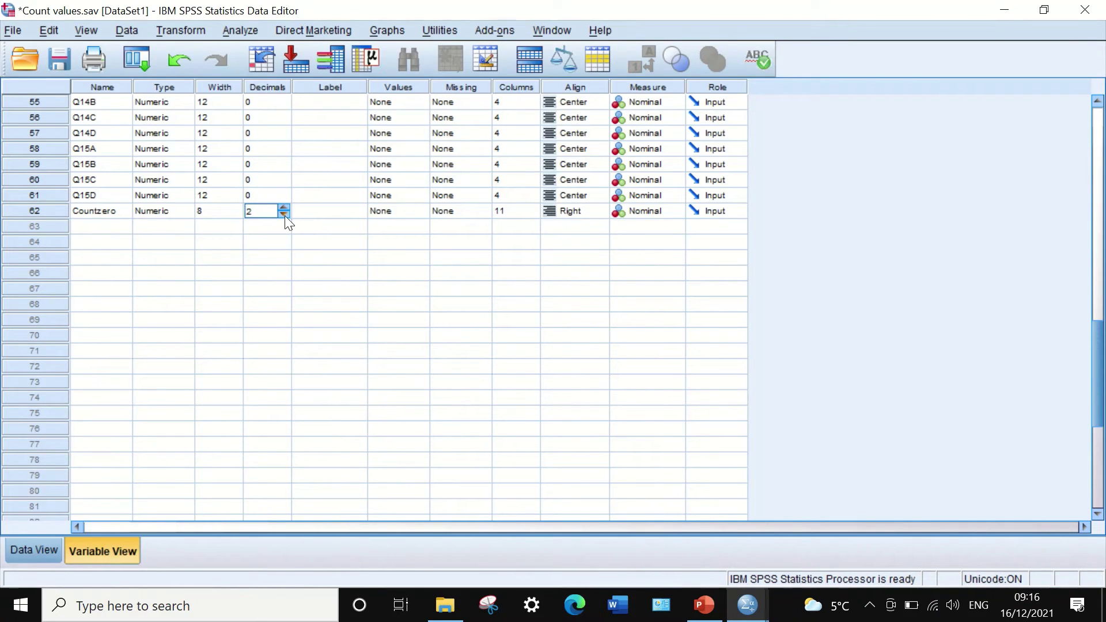
pyautogui.click(285, 215)
pyautogui.click(525, 215)
pyautogui.click(533, 214)
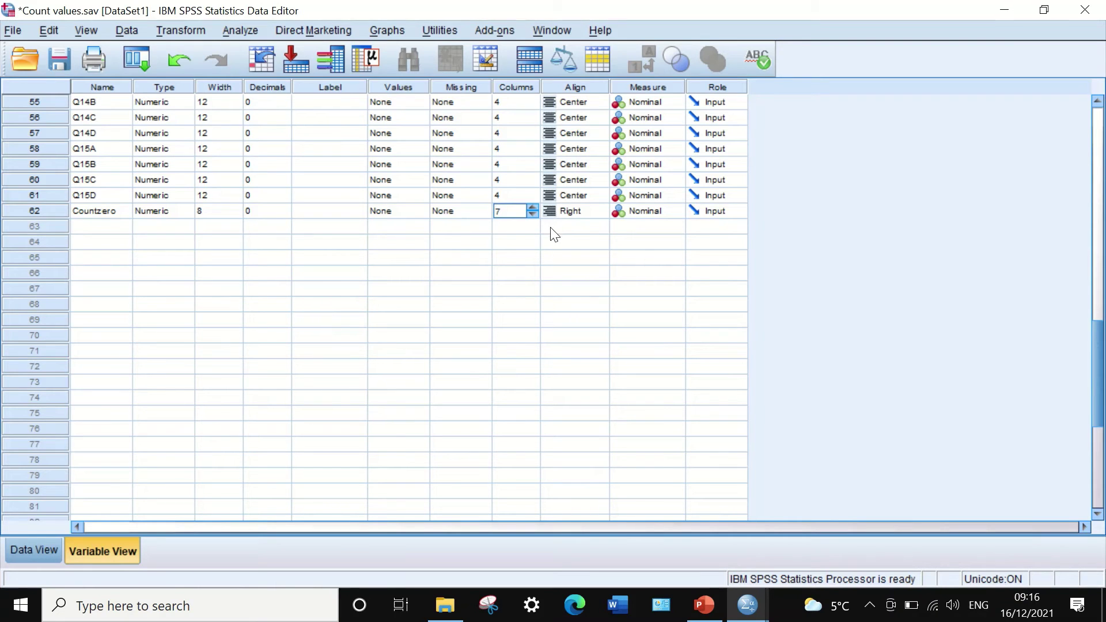
pyautogui.click(595, 214)
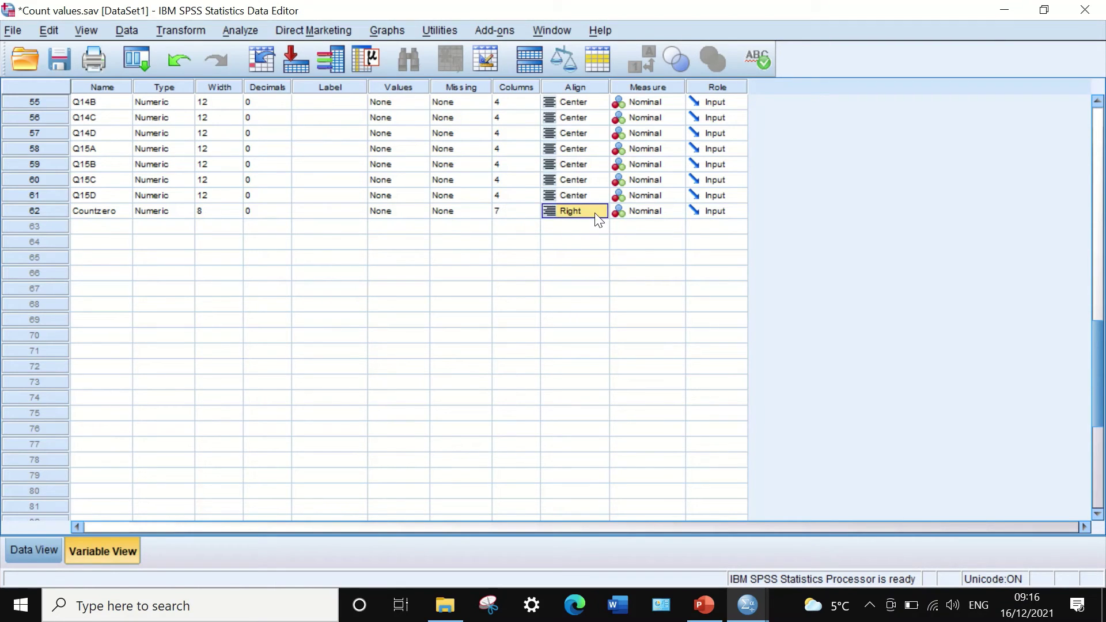
pyautogui.click(597, 212)
pyautogui.click(590, 211)
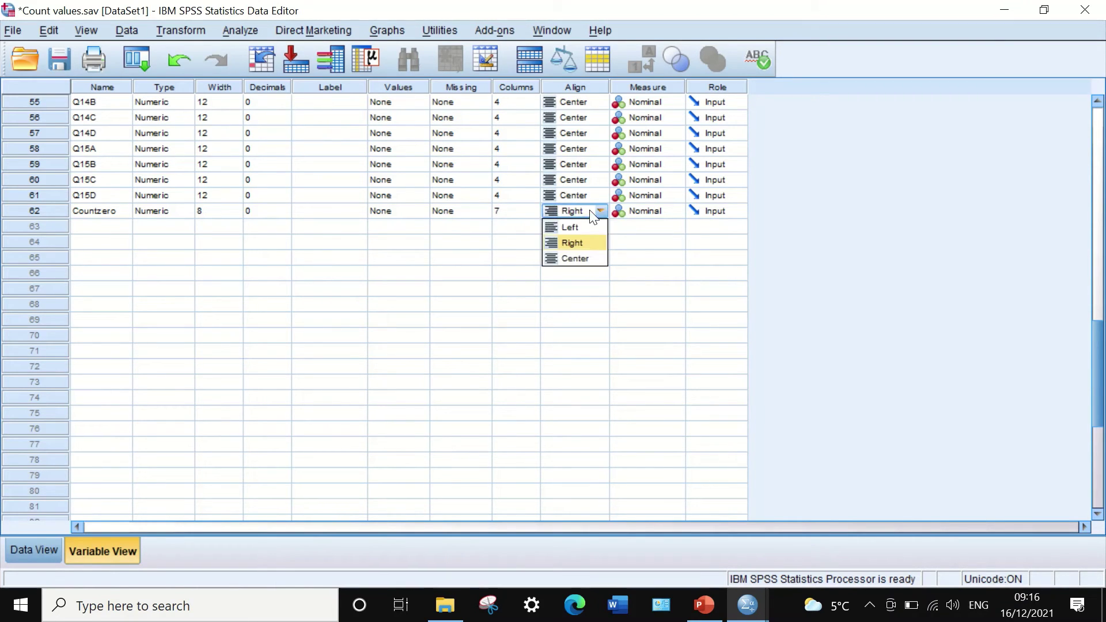
pyautogui.click(571, 258)
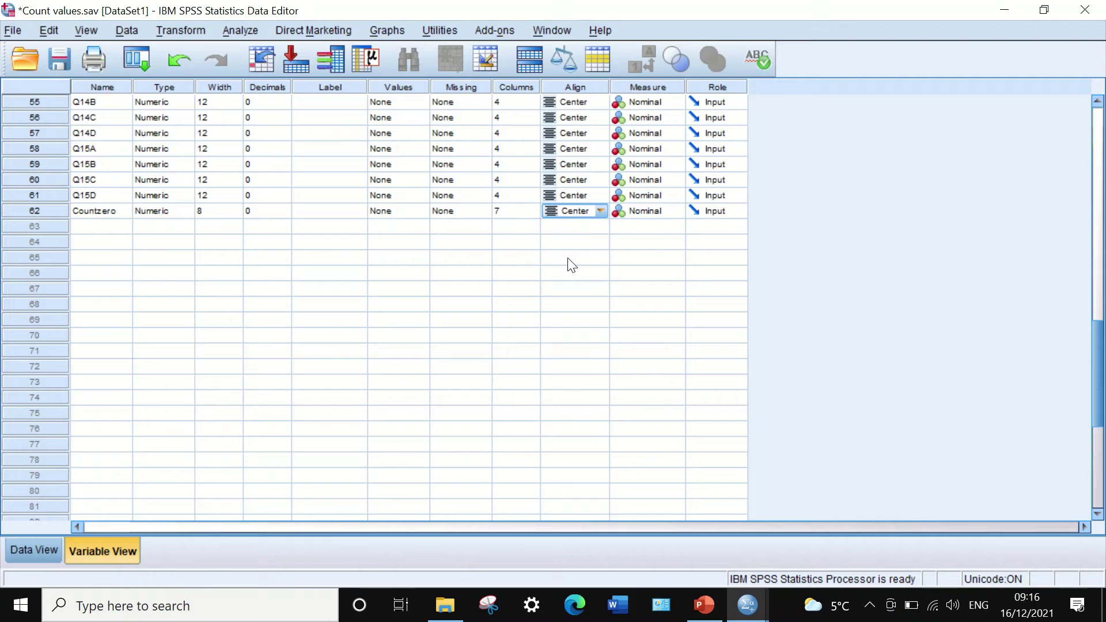
pyautogui.click(36, 551)
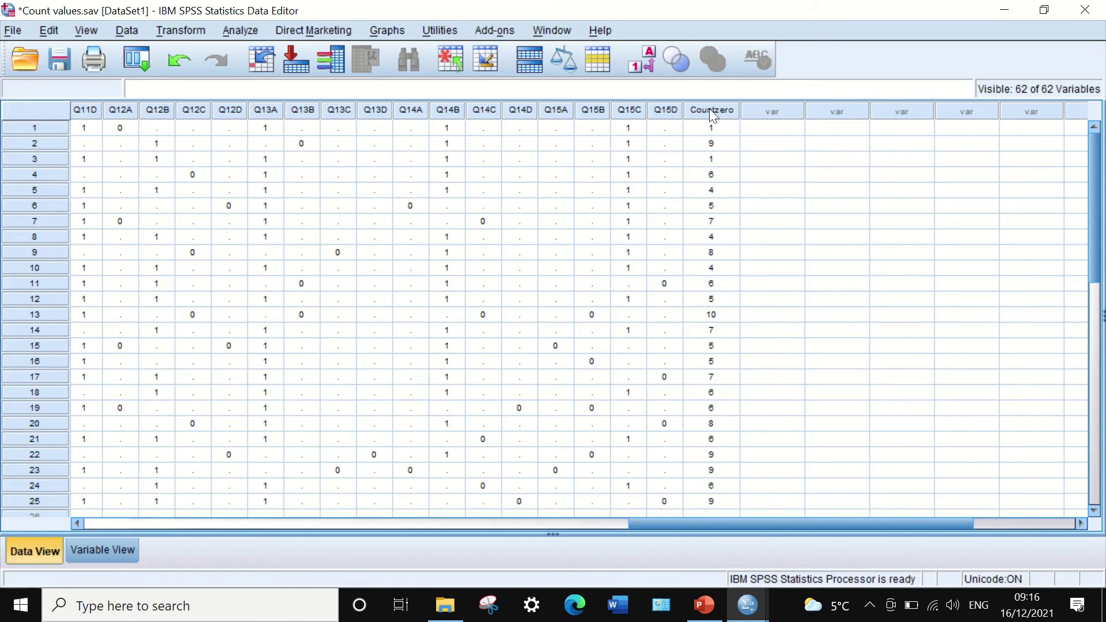
# - Enter 0 in student 1's Q12A cell, then scroll back to the first columns
pyautogui.moveTo(887, 509); pyautogui.dragTo(942, 506)
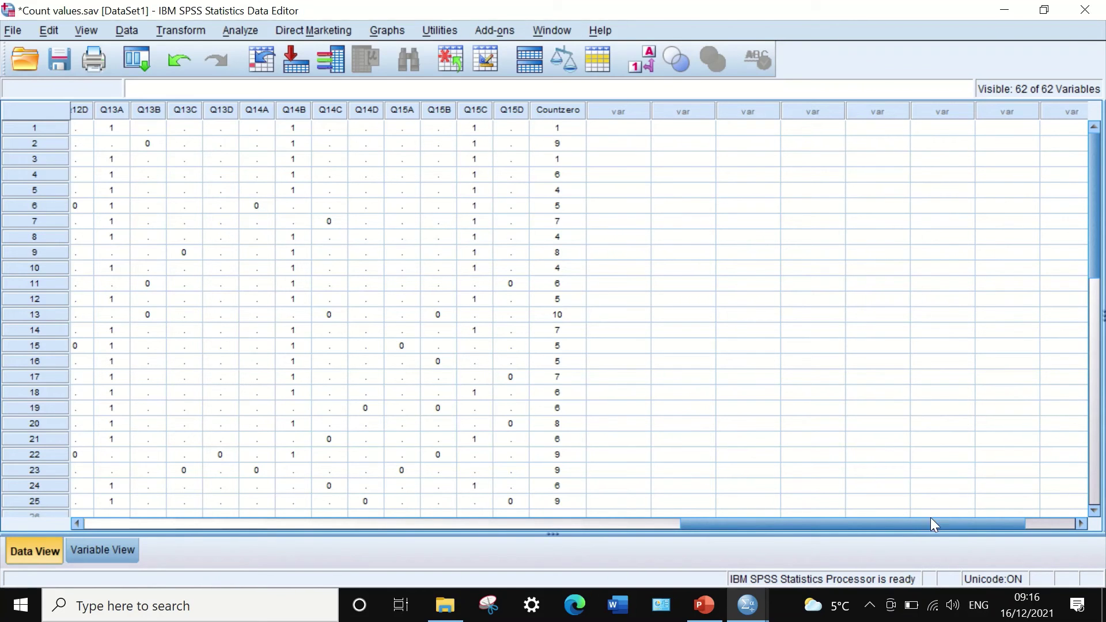
pyautogui.moveTo(931, 521); pyautogui.dragTo(657, 499)
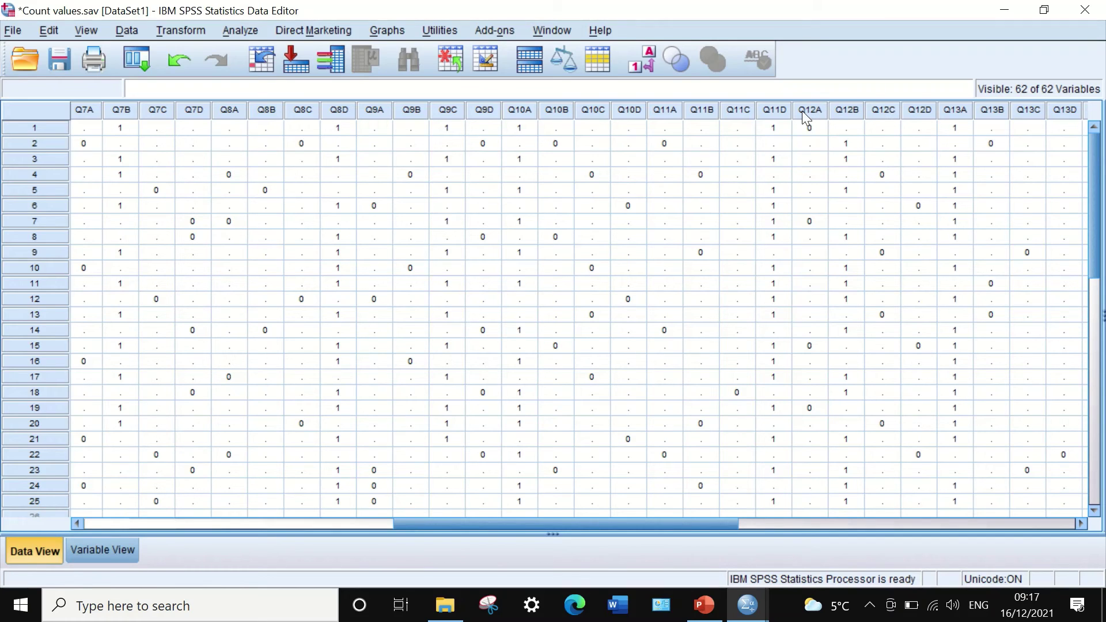
pyautogui.click(810, 128)
pyautogui.write('0')
pyautogui.moveTo(687, 518); pyautogui.dragTo(967, 530)
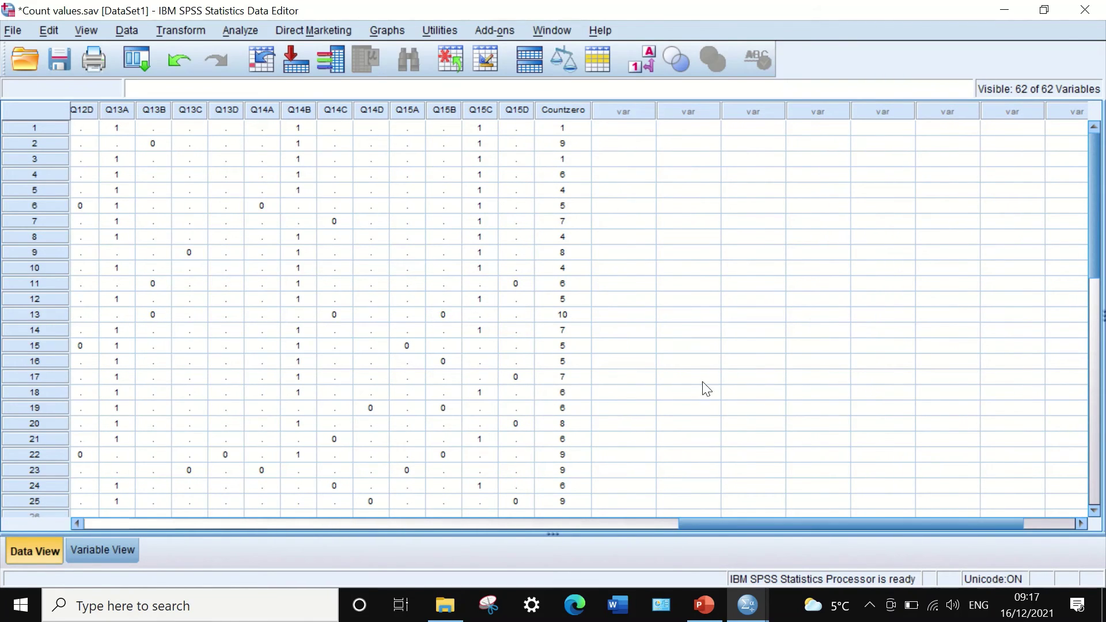
pyautogui.moveTo(830, 522); pyautogui.dragTo(156, 453)
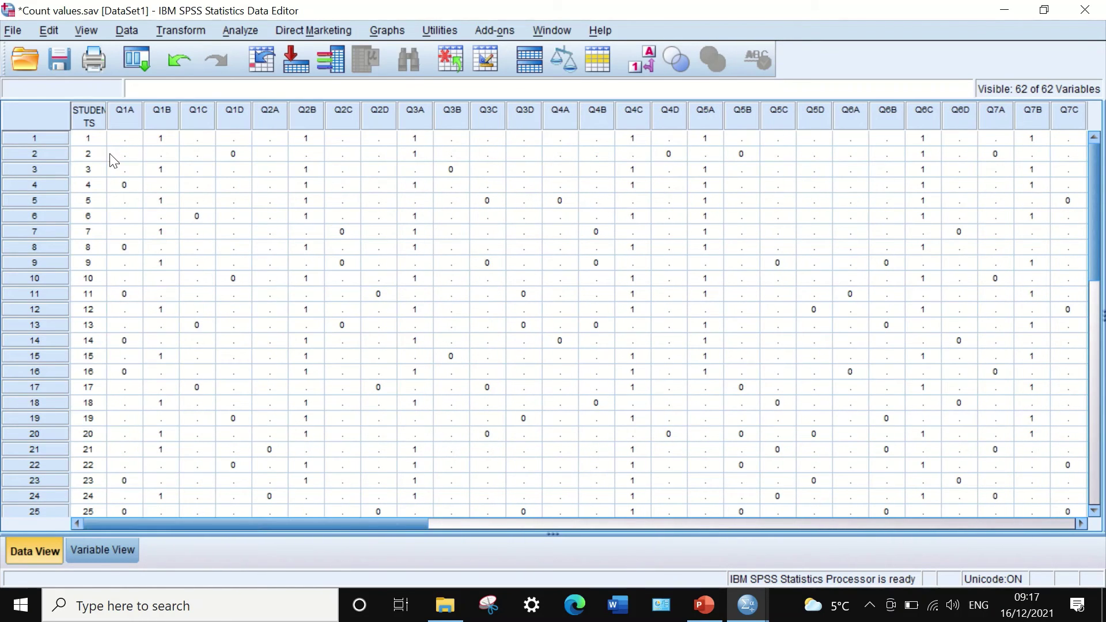
pyautogui.moveTo(261, 522); pyautogui.dragTo(858, 522)
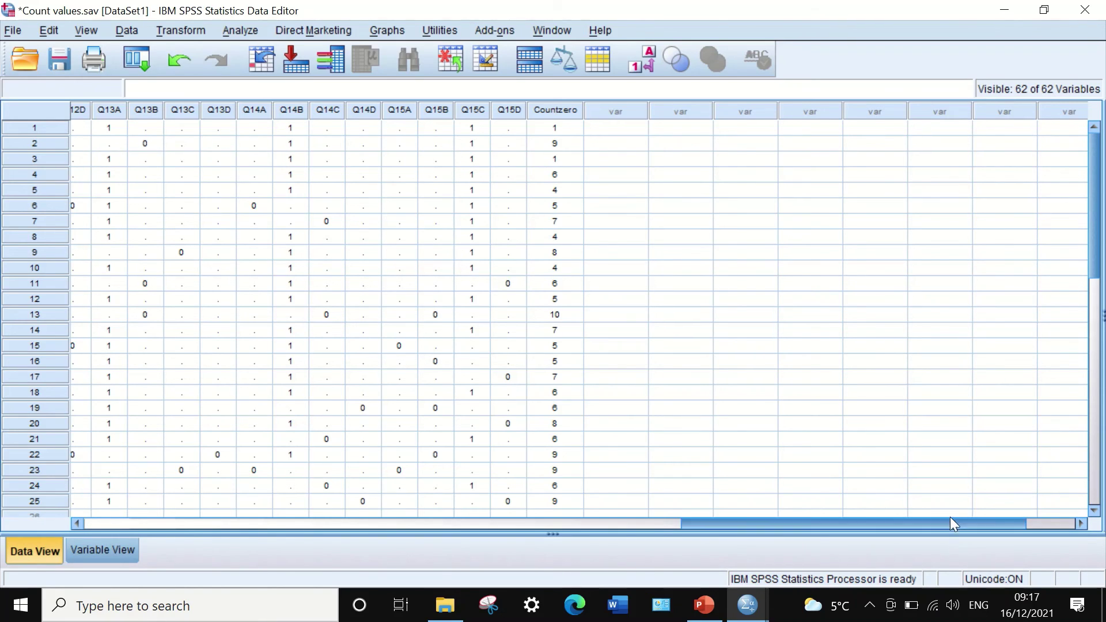
pyautogui.moveTo(943, 520); pyautogui.dragTo(881, 518)
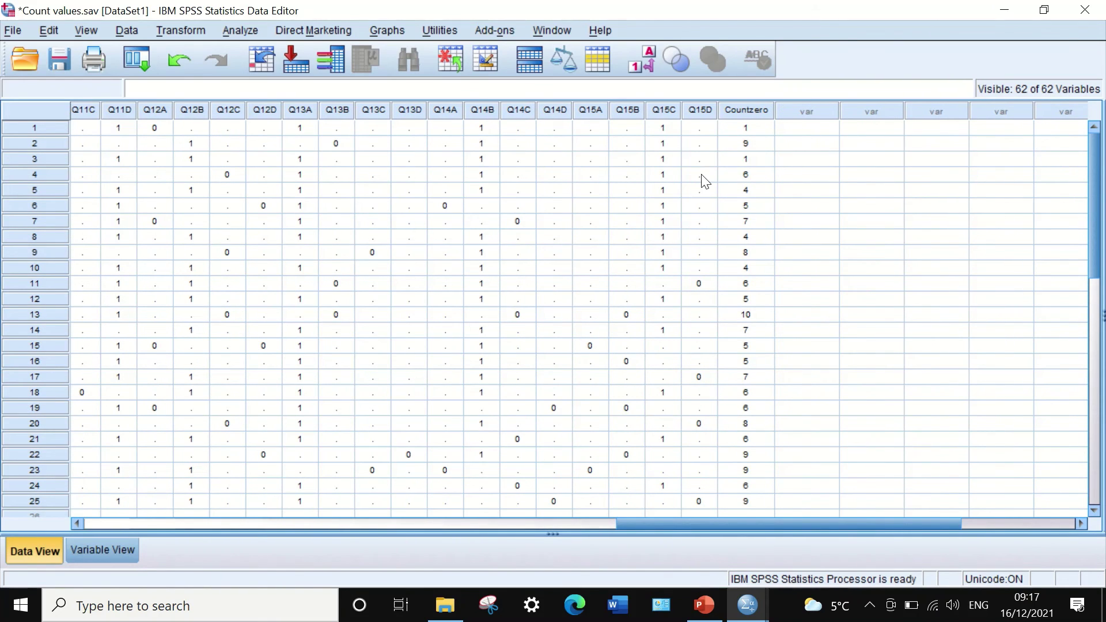
pyautogui.scroll(-1, 706, 184)
pyautogui.scroll(1, 718, 199)
pyautogui.scroll(-1, 742, 173)
pyautogui.scroll(1, 746, 182)
pyautogui.scroll(-2, 760, 320)
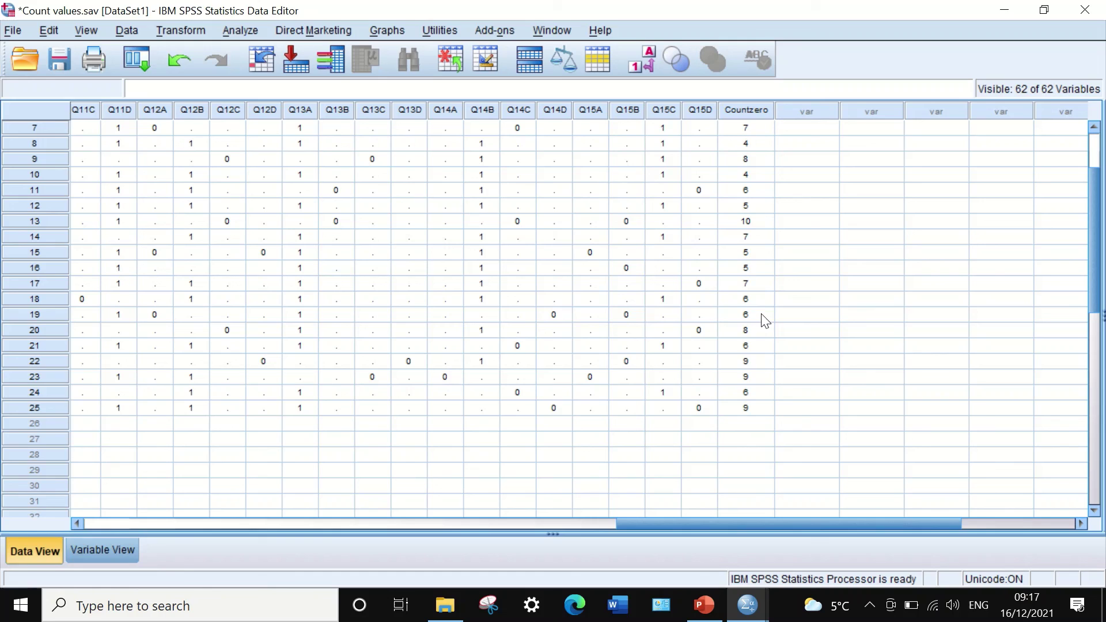